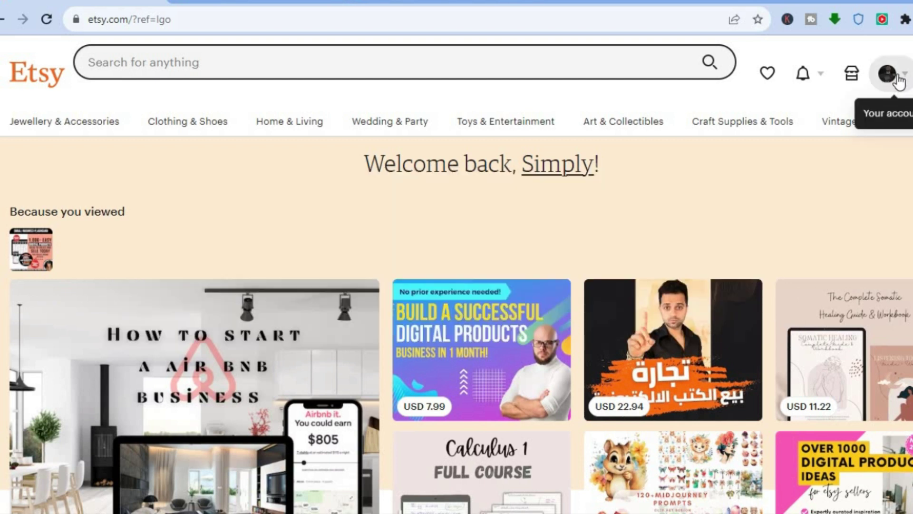
# Open Etsy Registry from the account options and start creating a Baby Registry.
pyautogui.click(898, 80)
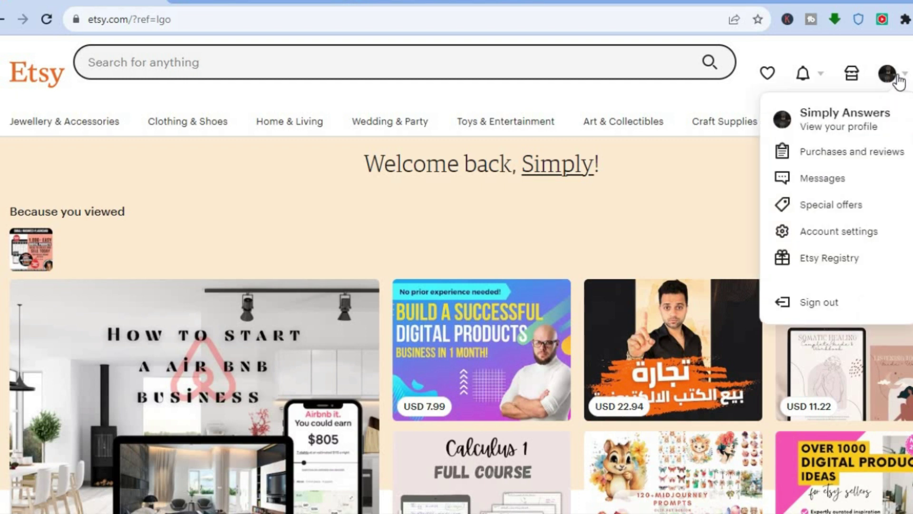
pyautogui.click(826, 265)
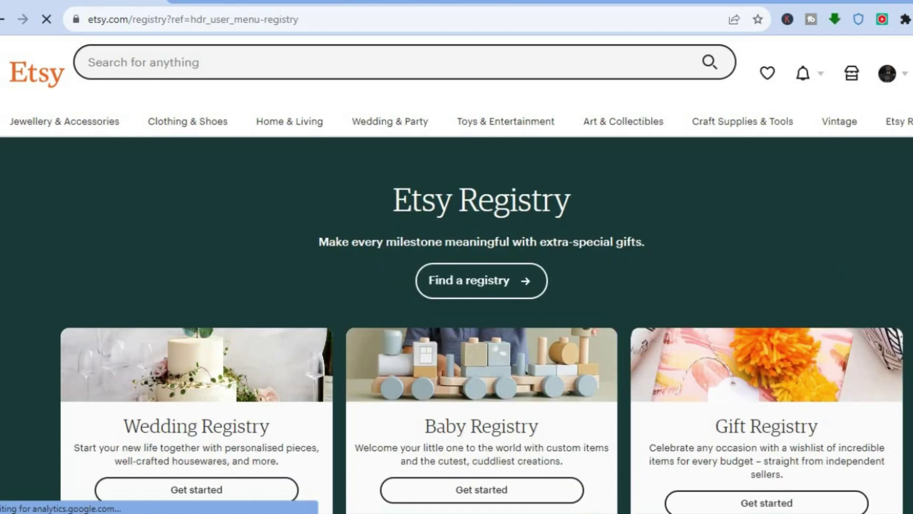
pyautogui.scroll(-3, 497, 295)
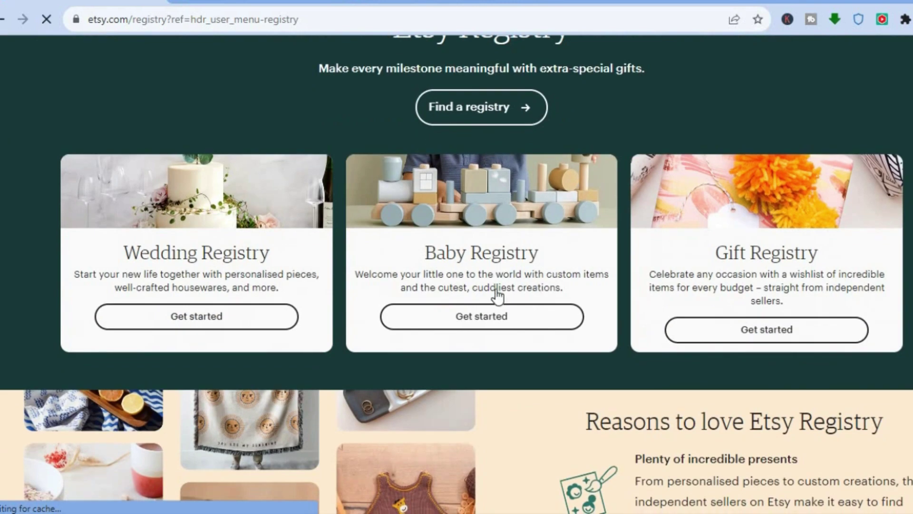
pyautogui.click(478, 323)
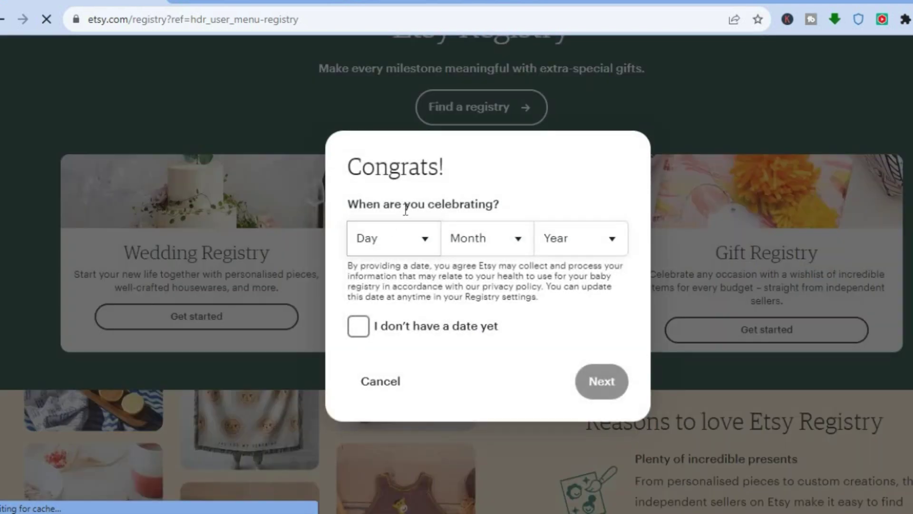
# Set the registry's celebration date to 8 September 2023 and continue to the name details.
pyautogui.click(428, 245)
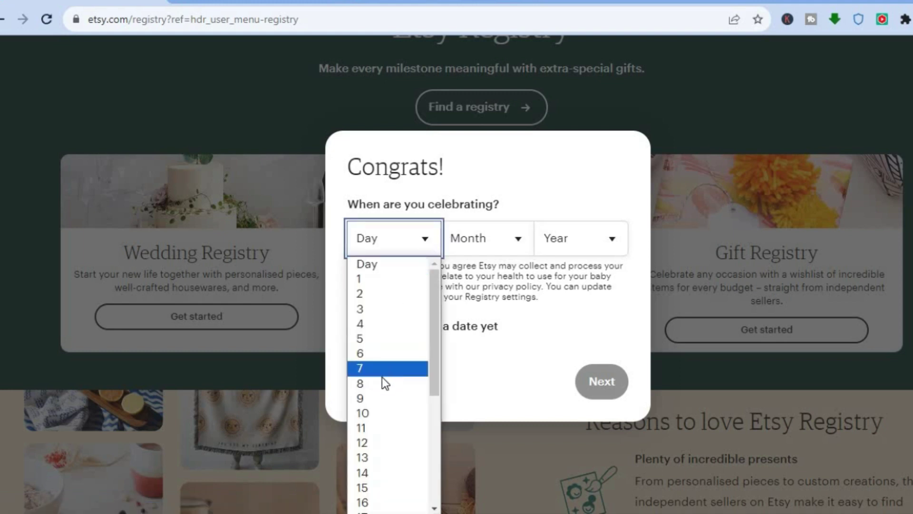
pyautogui.click(382, 379)
pyautogui.click(500, 243)
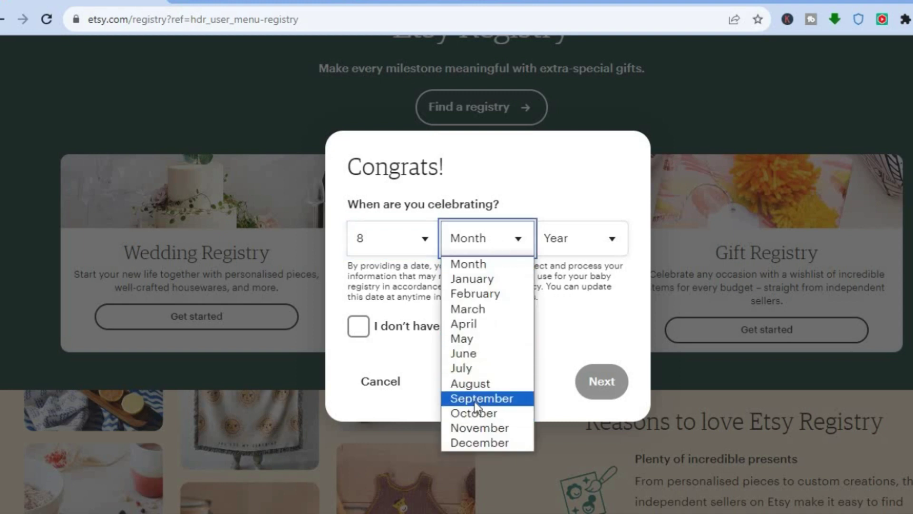
pyautogui.click(475, 399)
pyautogui.click(588, 241)
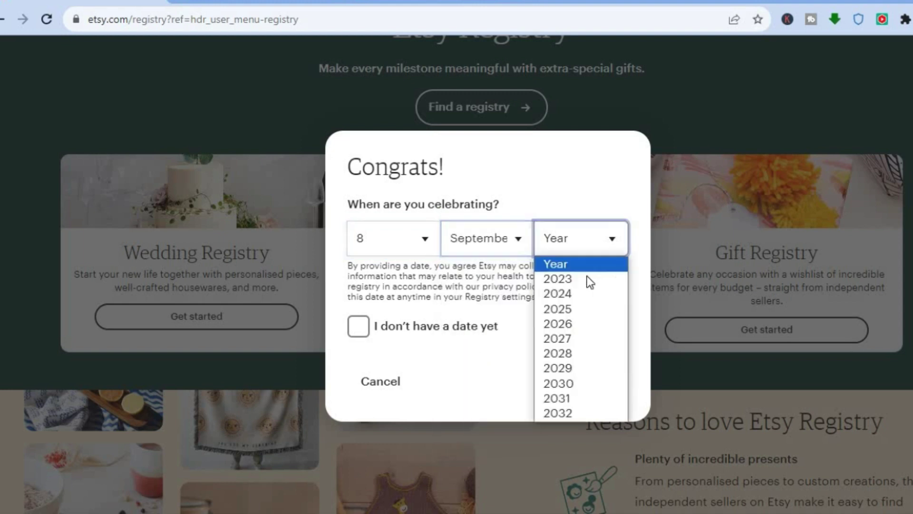
pyautogui.click(580, 279)
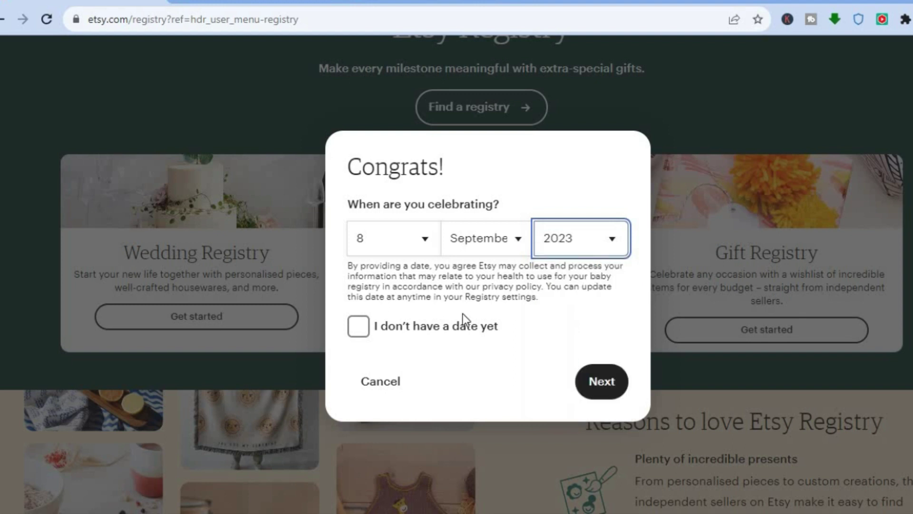
pyautogui.click(600, 383)
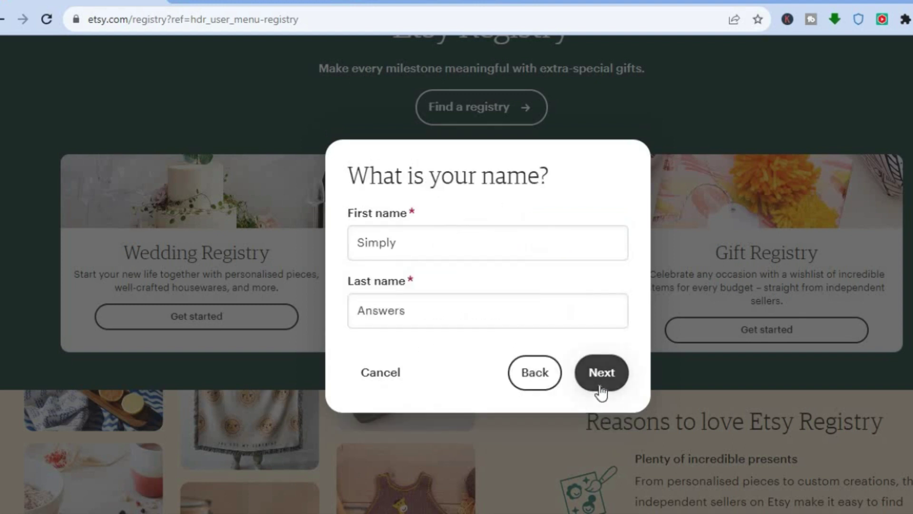
# Accept the prefilled first and last name and restrict registry viewing to "Only someone I give my registry link to".
pyautogui.click(602, 370)
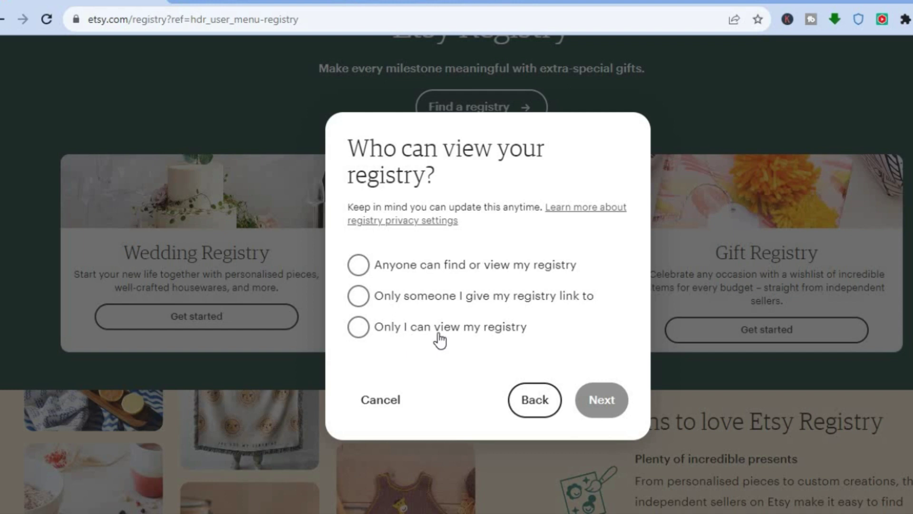
pyautogui.click(358, 298)
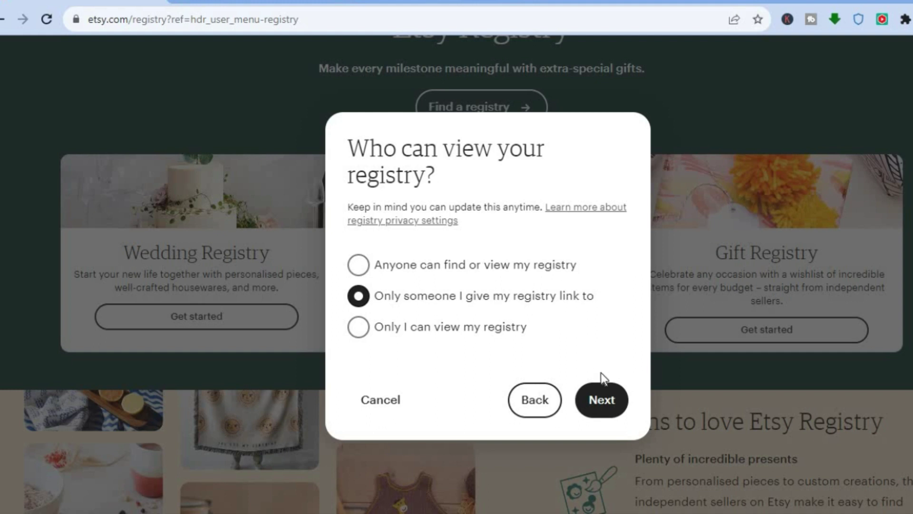
pyautogui.click(609, 396)
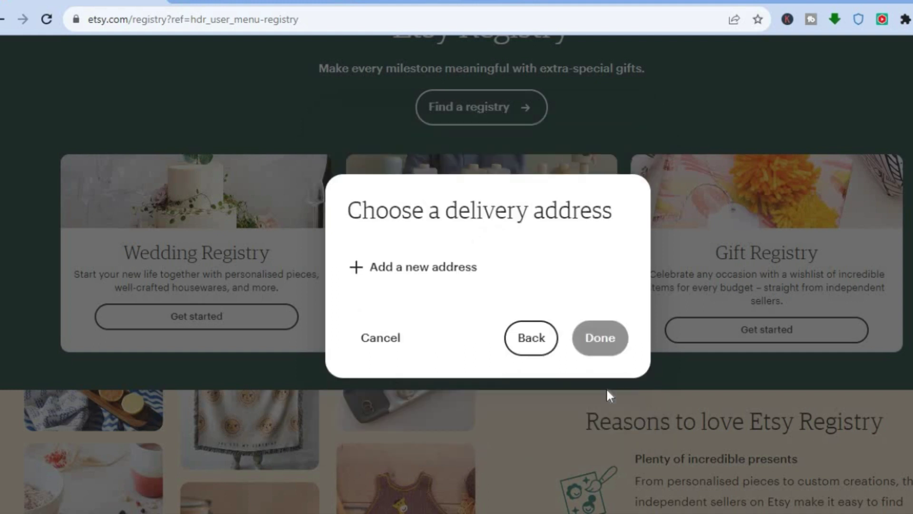
# Add a new delivery address with the recipient's full name, street address, city and parish, and submit it.
pyautogui.click(431, 278)
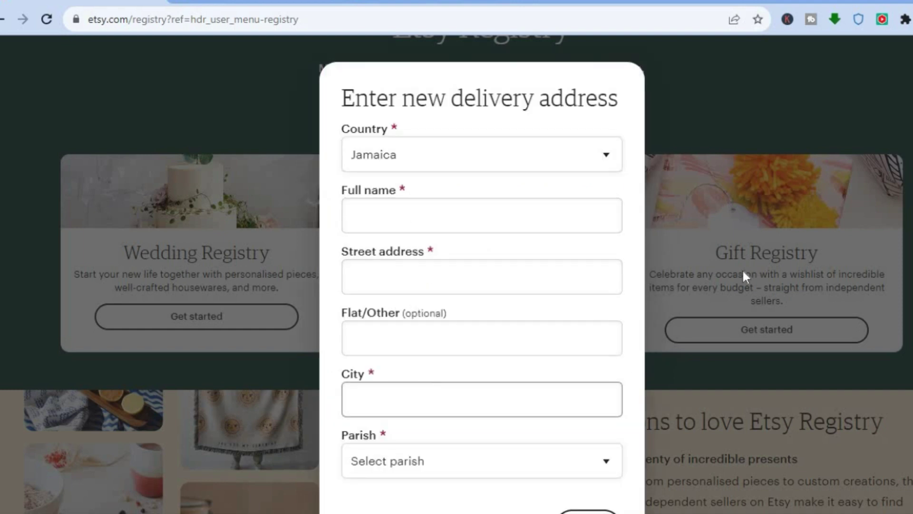
pyautogui.scroll(-2, 482, 285)
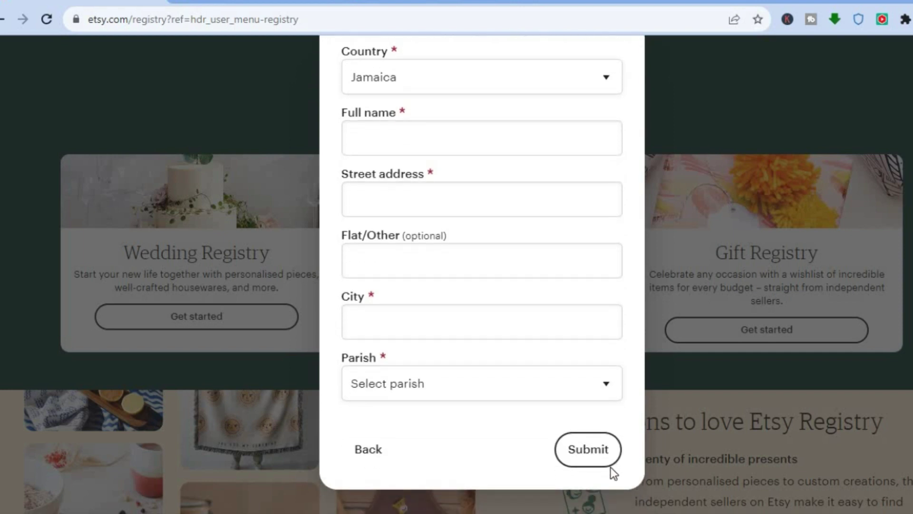
pyautogui.click(583, 452)
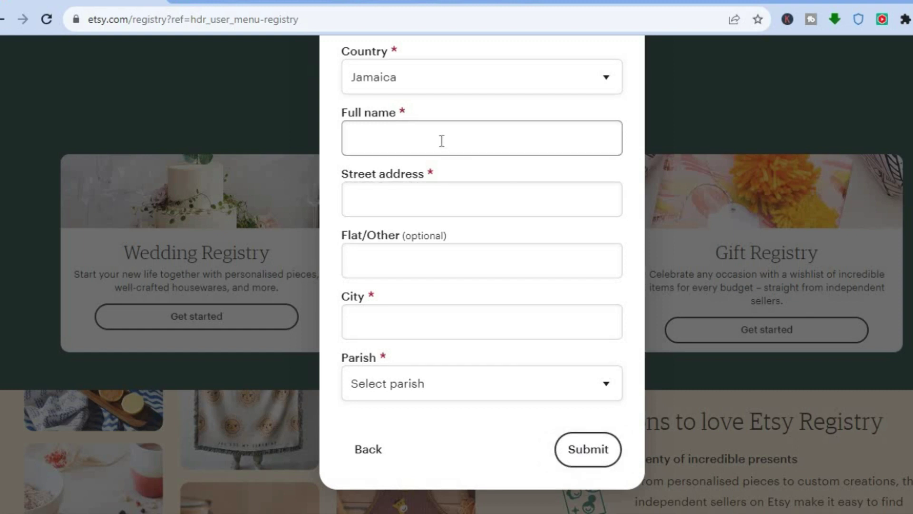
# Add the linen baby overalls from the Boho baby hand-picked items to the registry.
pyautogui.scroll(-5, 457, 276)
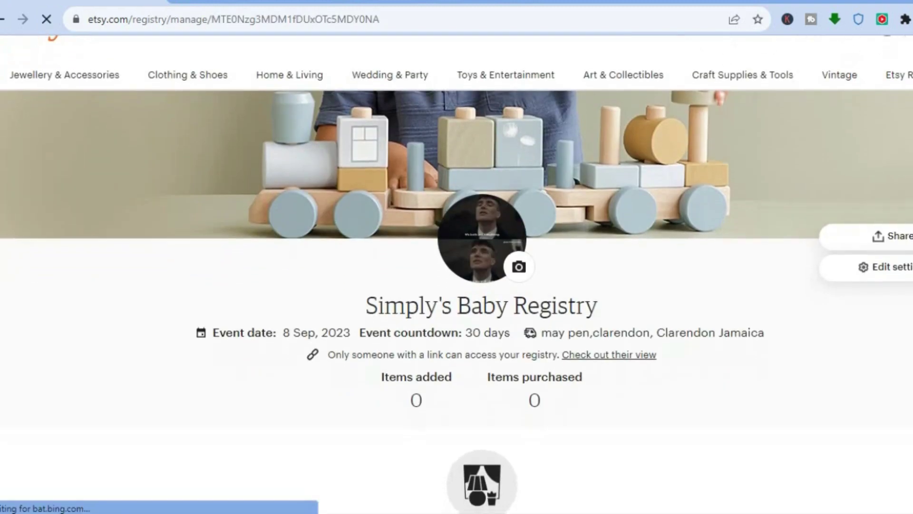
pyautogui.scroll(-3, 457, 276)
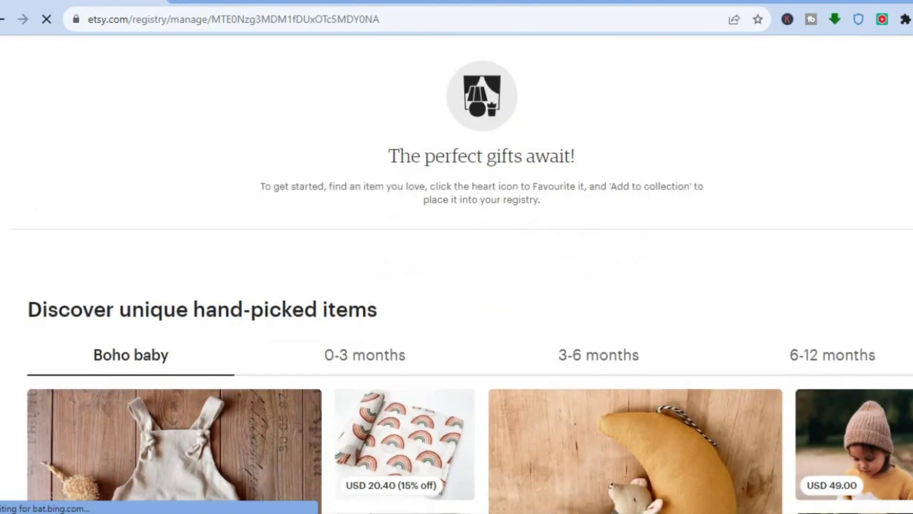
pyautogui.scroll(7, 456, 276)
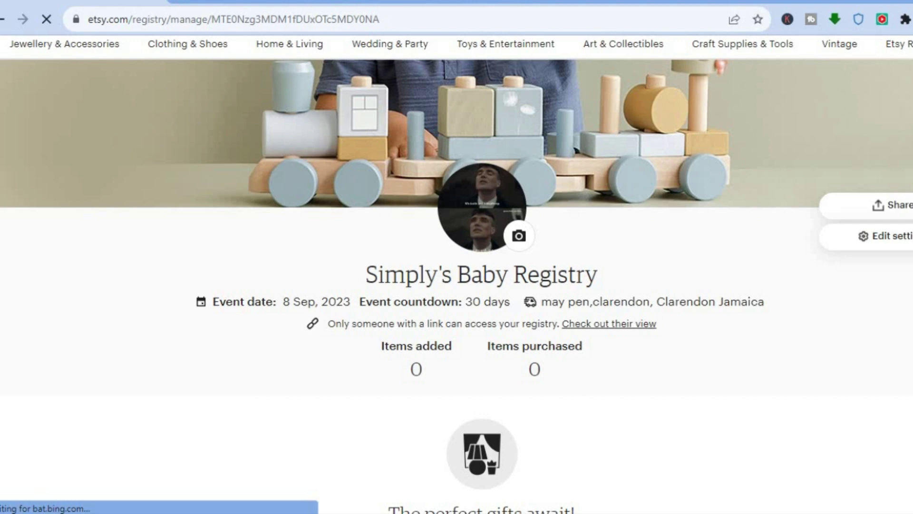
pyautogui.scroll(-6, 456, 276)
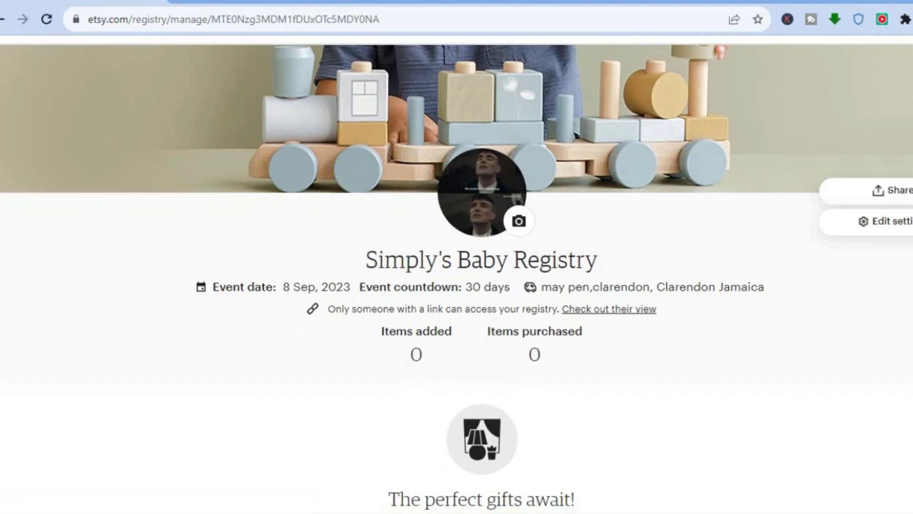
pyautogui.scroll(-5, 457, 276)
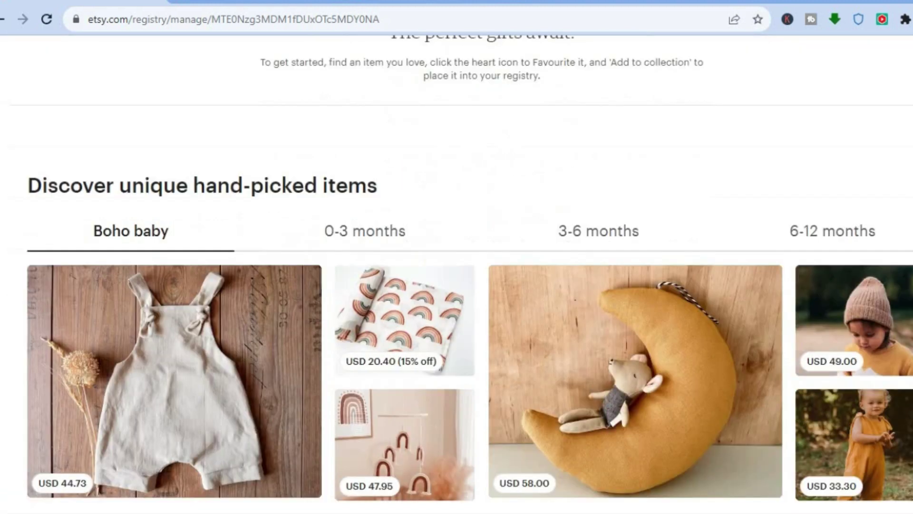
pyautogui.scroll(-1, 453, 287)
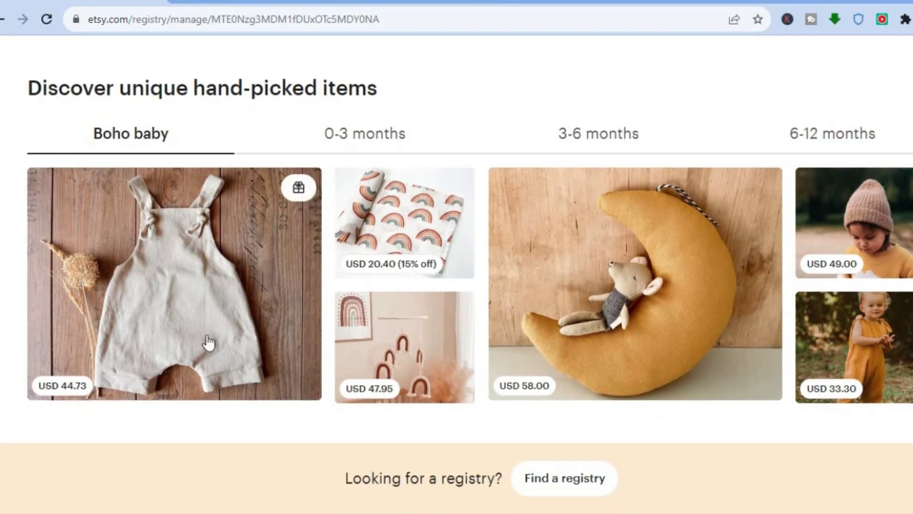
pyautogui.click(298, 190)
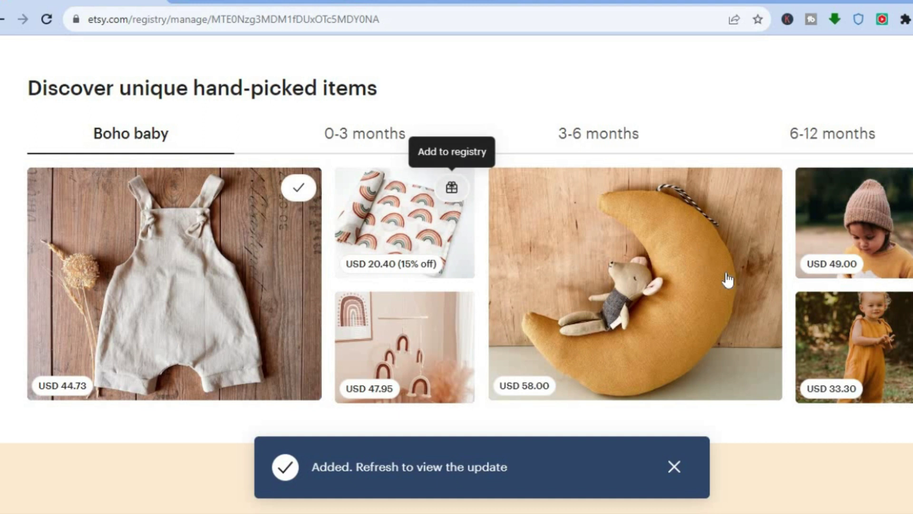
# Find the black women's leather sandals by KionasSandals in Clothing & Shoes and add them to the registry.
pyautogui.scroll(10, 727, 281)
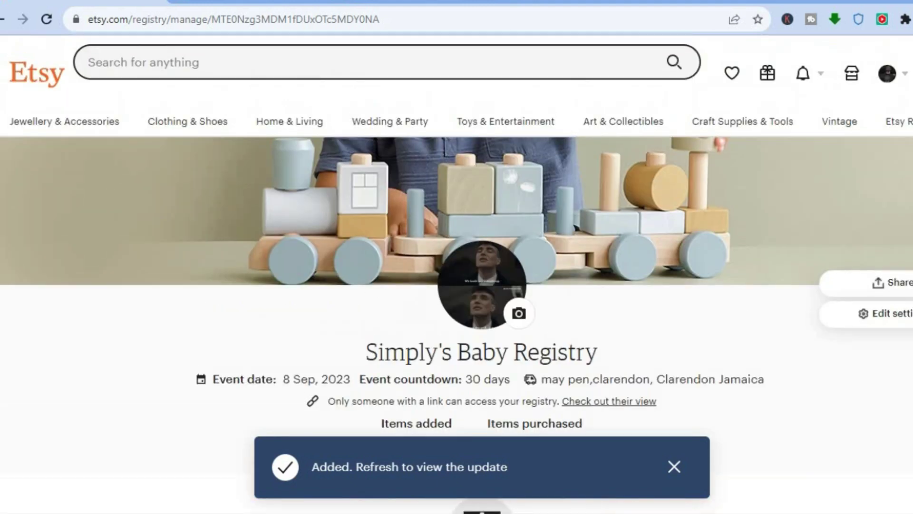
pyautogui.click(183, 132)
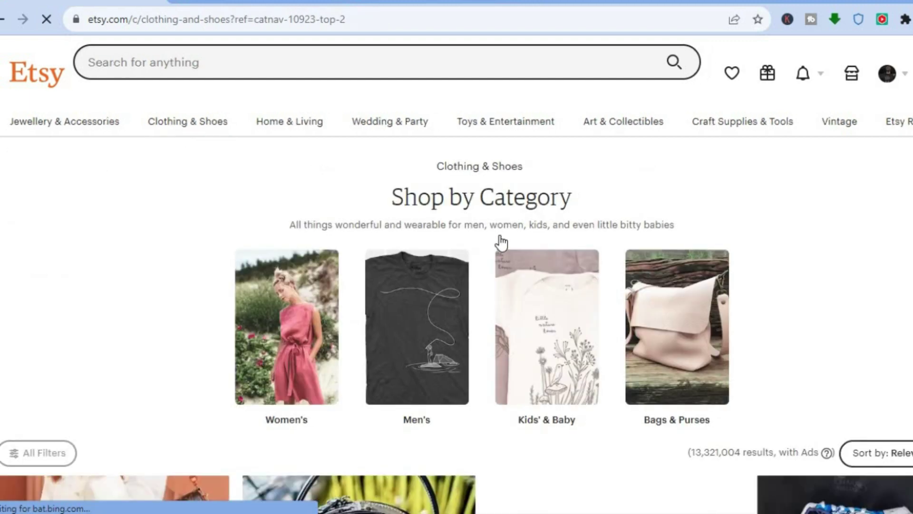
pyautogui.scroll(-10, 602, 342)
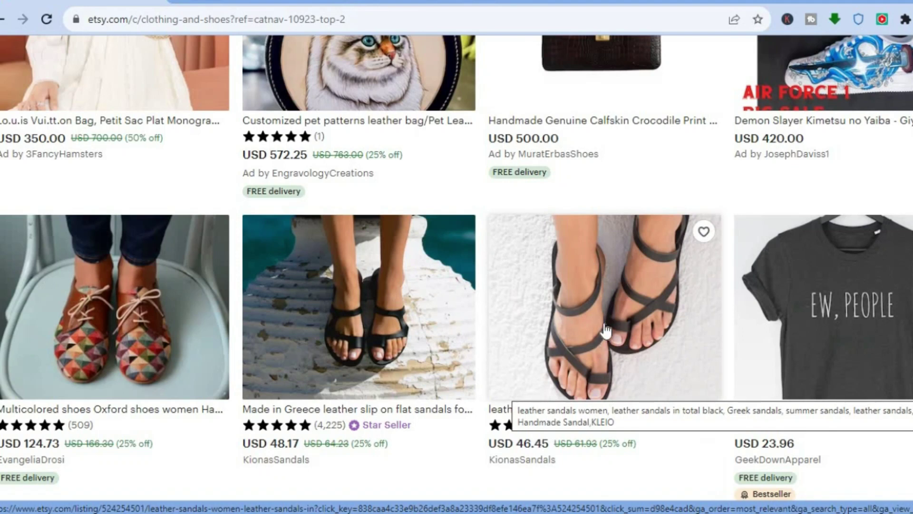
pyautogui.click(605, 329)
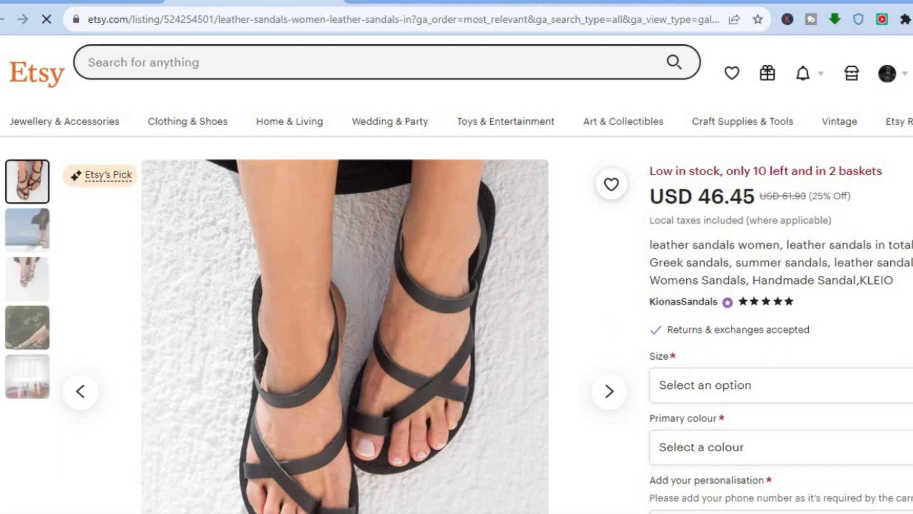
pyautogui.scroll(-5, 457, 274)
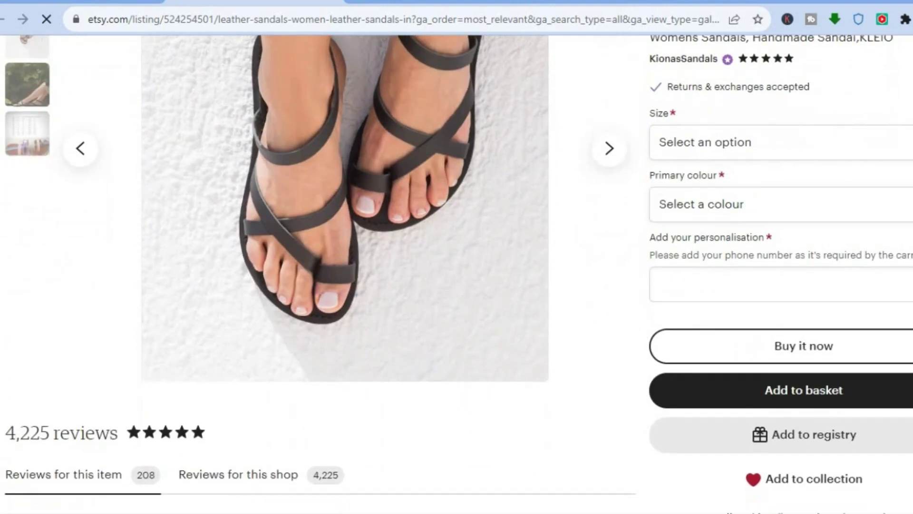
pyautogui.scroll(-2, 456, 274)
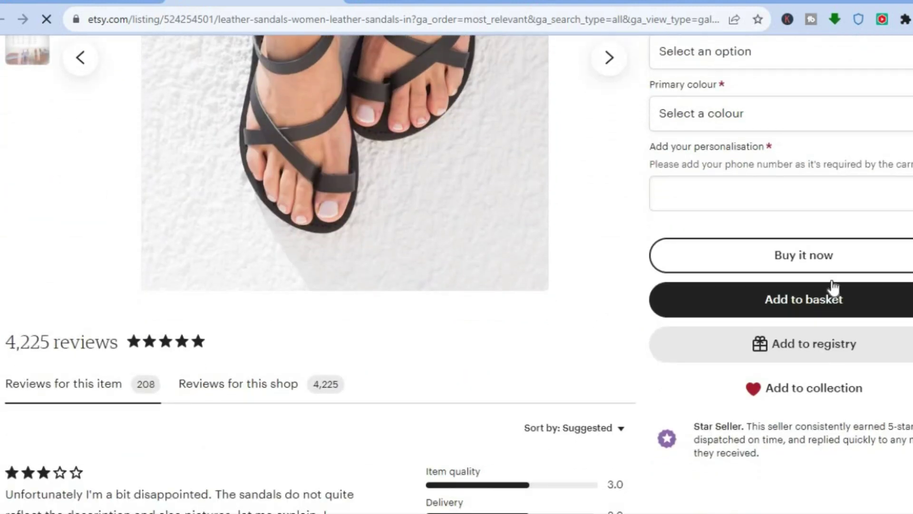
pyautogui.click(805, 349)
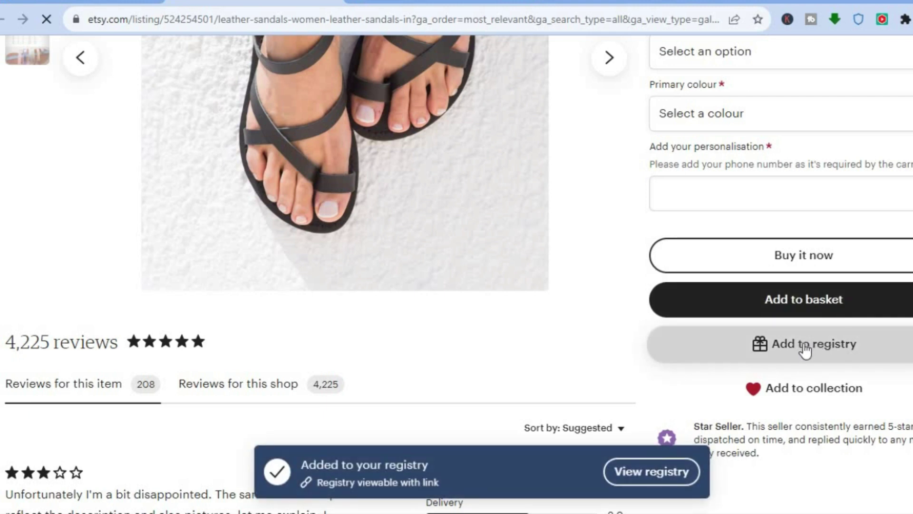
# Open the baby registry to review its added items, and copy its share link.
pyautogui.click(637, 481)
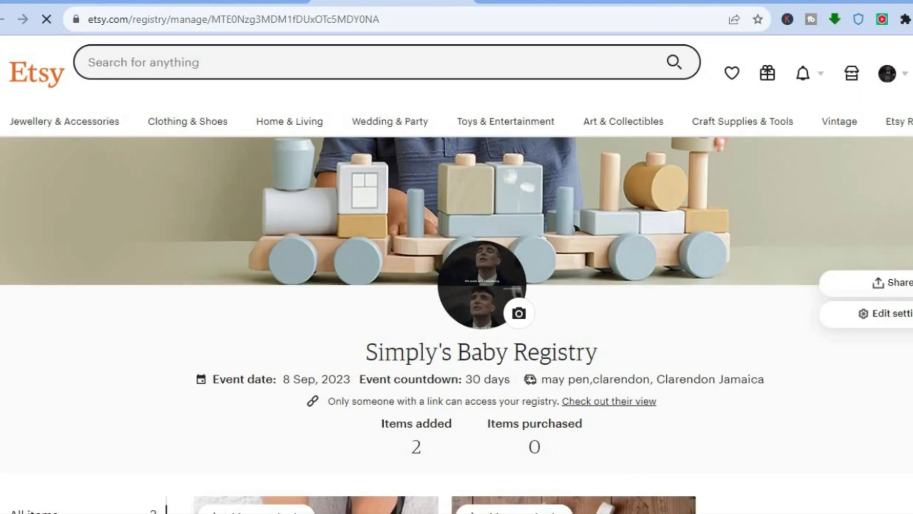
pyautogui.scroll(-5, 457, 274)
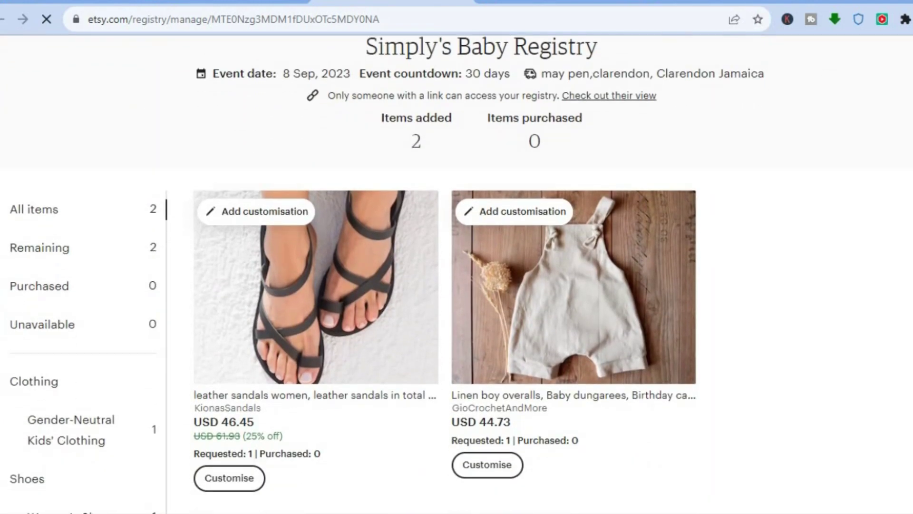
pyautogui.scroll(-1, 443, 229)
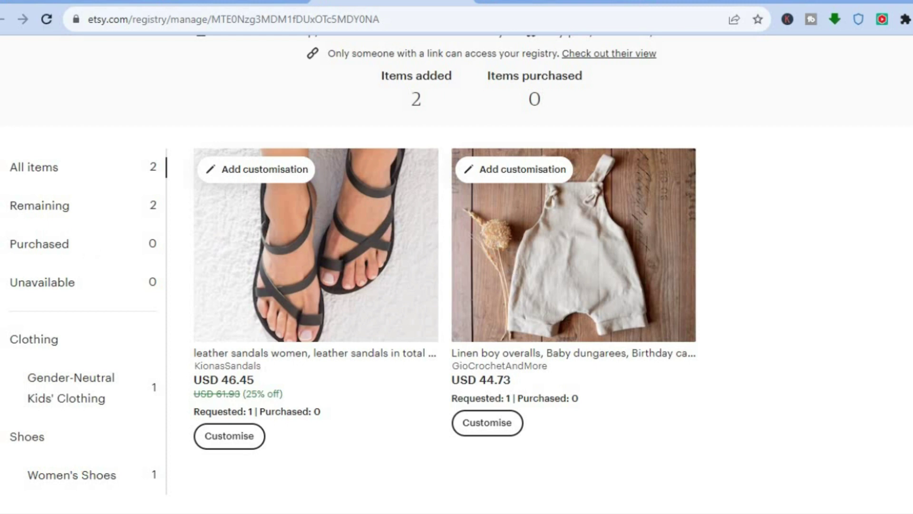
pyautogui.scroll(7, 457, 273)
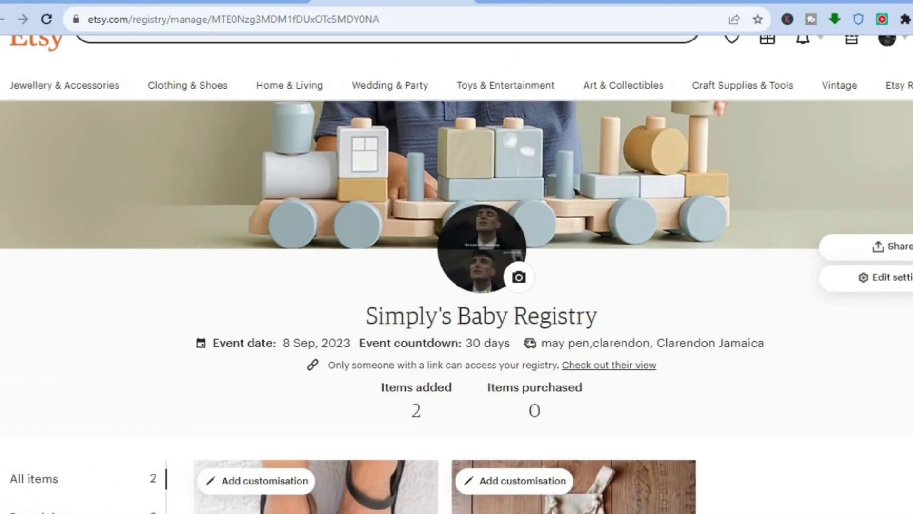
pyautogui.click(900, 255)
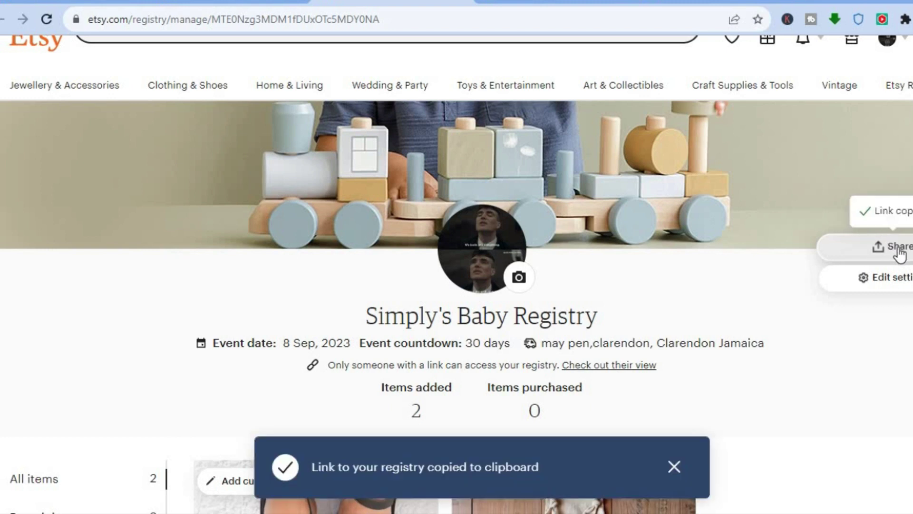